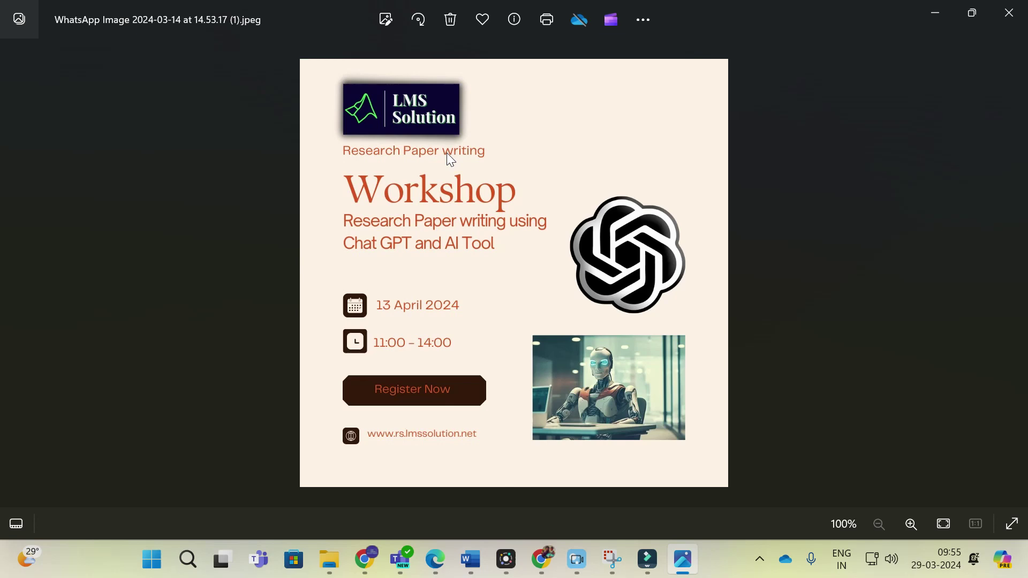
- Close the WhatsApp workshop poster in Photos to return to the YouTube channel page
key(alt+F4)
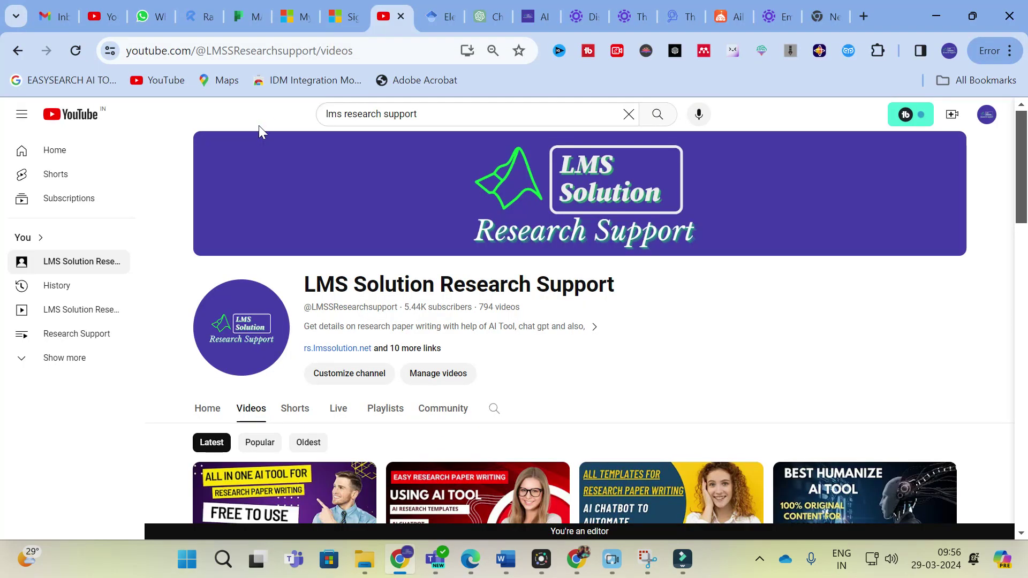
- Switch from the LMS Solution Research Support Videos page to the ThinkAny tab
click(686, 15)
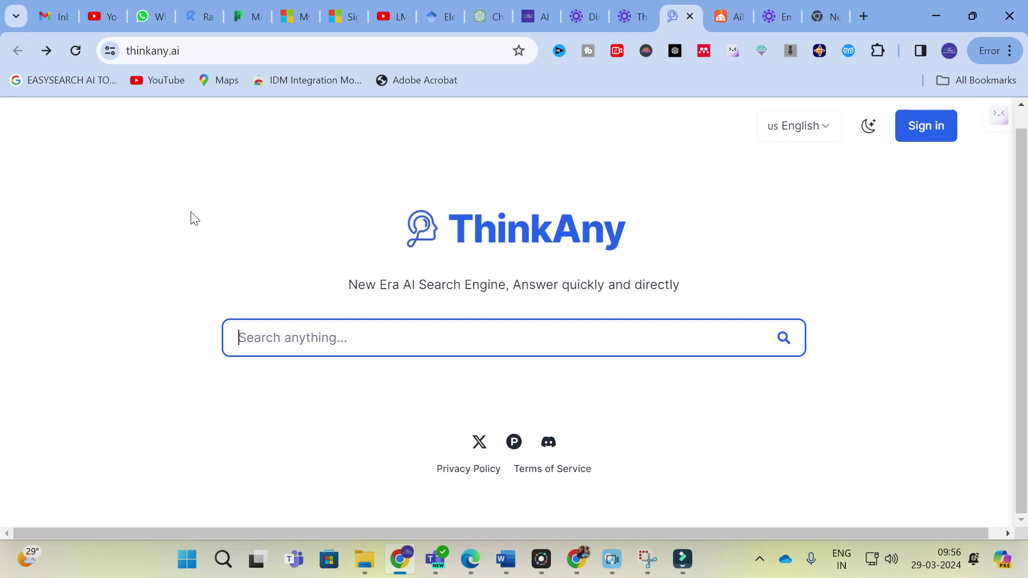
- Search ThinkAny for 'WHY MPPT IS USED IN SOLAR PV SYSTEM'
text(Wh)
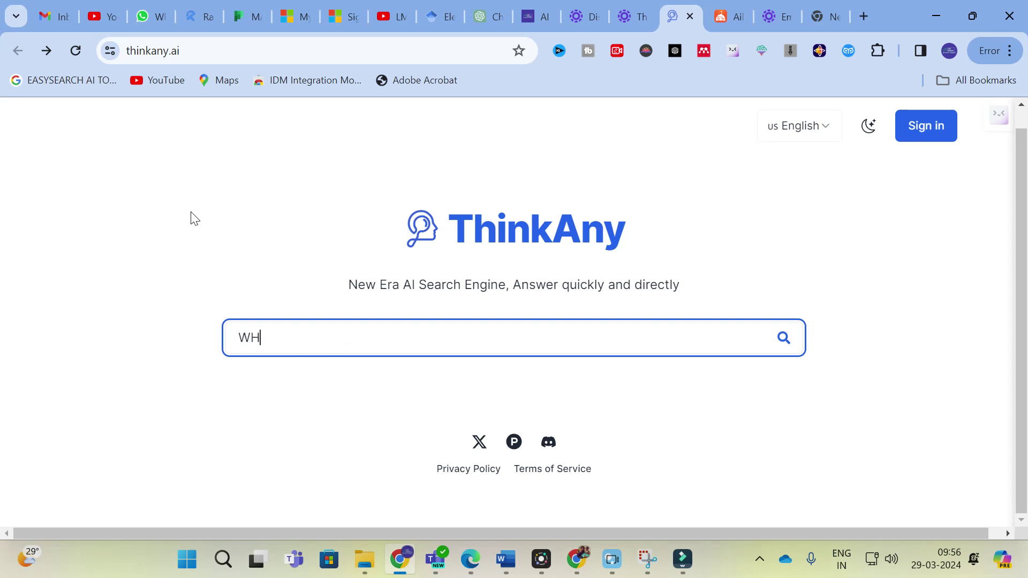
key(BackSpace)
text(HY MPPT IS USED I)
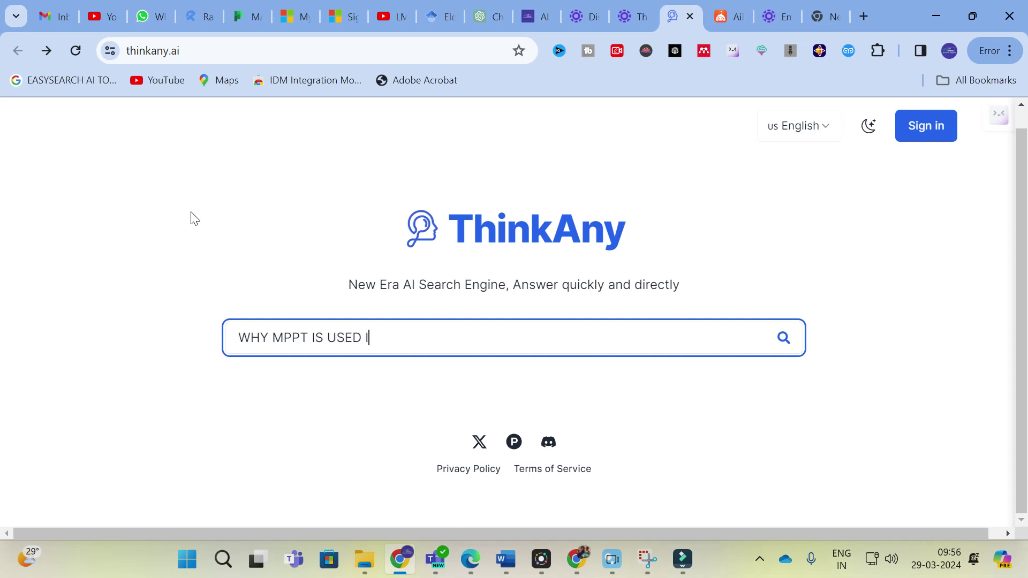
text(N SOLAR PV SYSTEM)
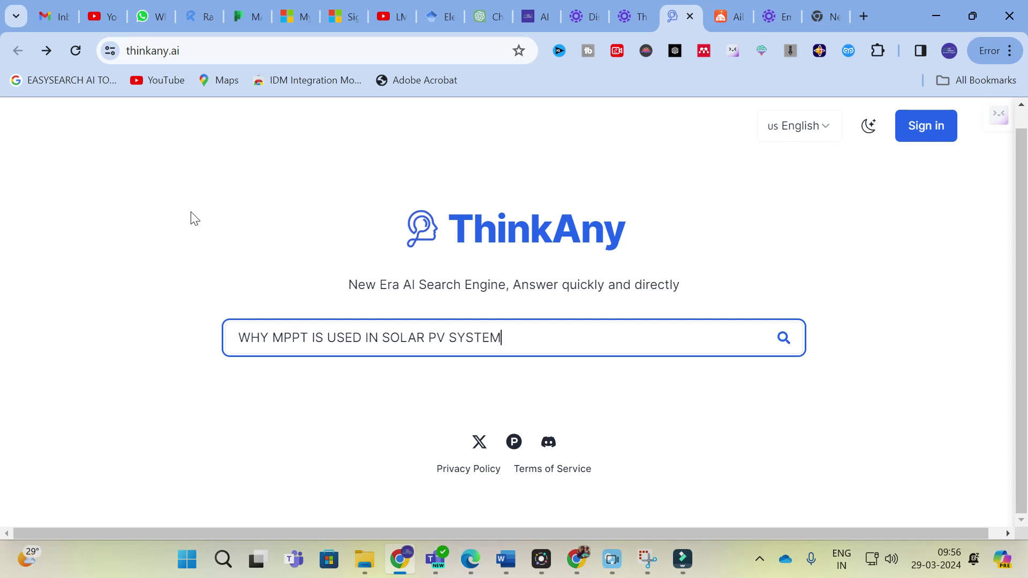
key(Return)
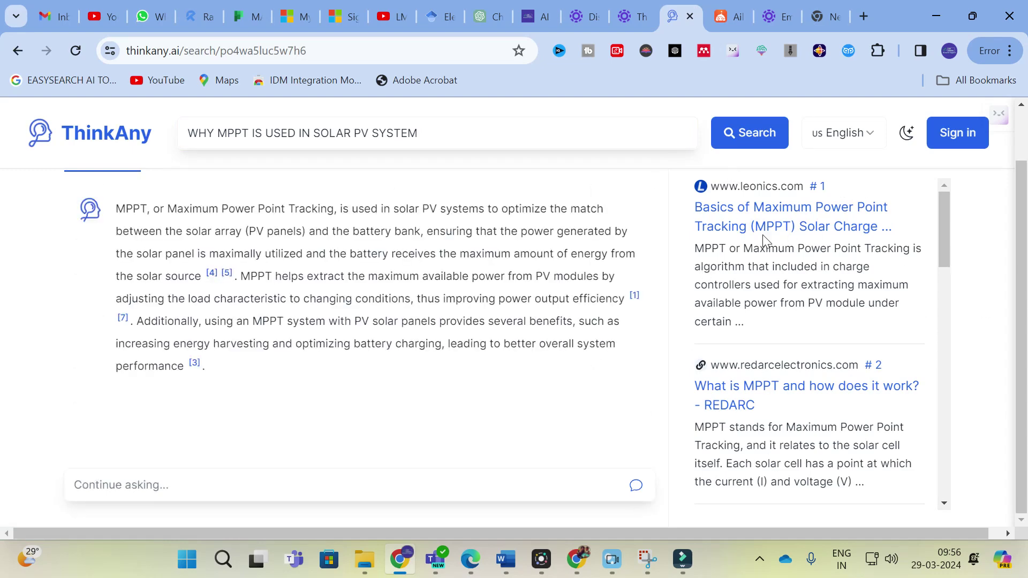
scroll(762, 234, down, 12)
scroll(766, 241, down, 4)
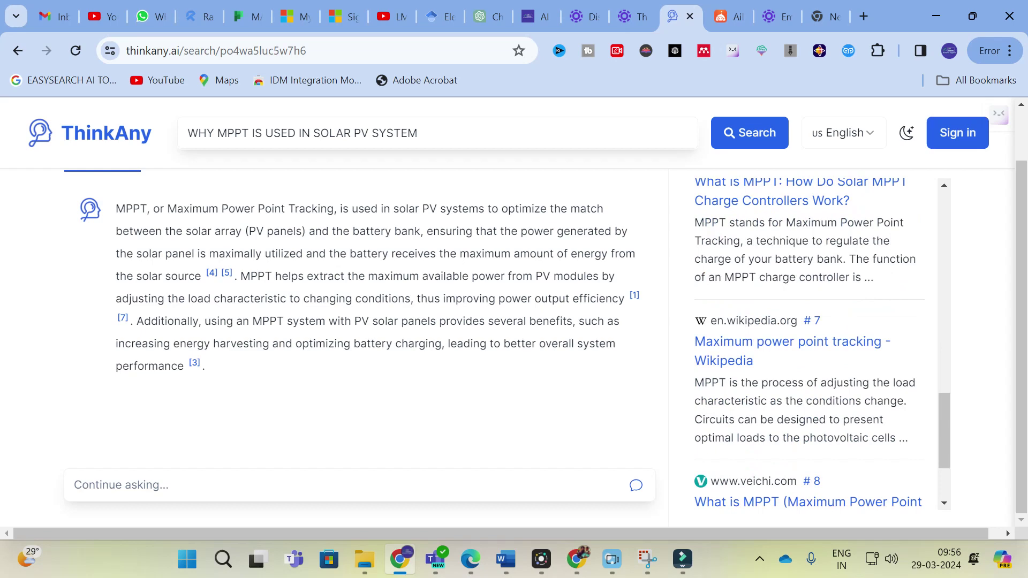
scroll(788, 332, up, 10)
scroll(787, 332, down, 10)
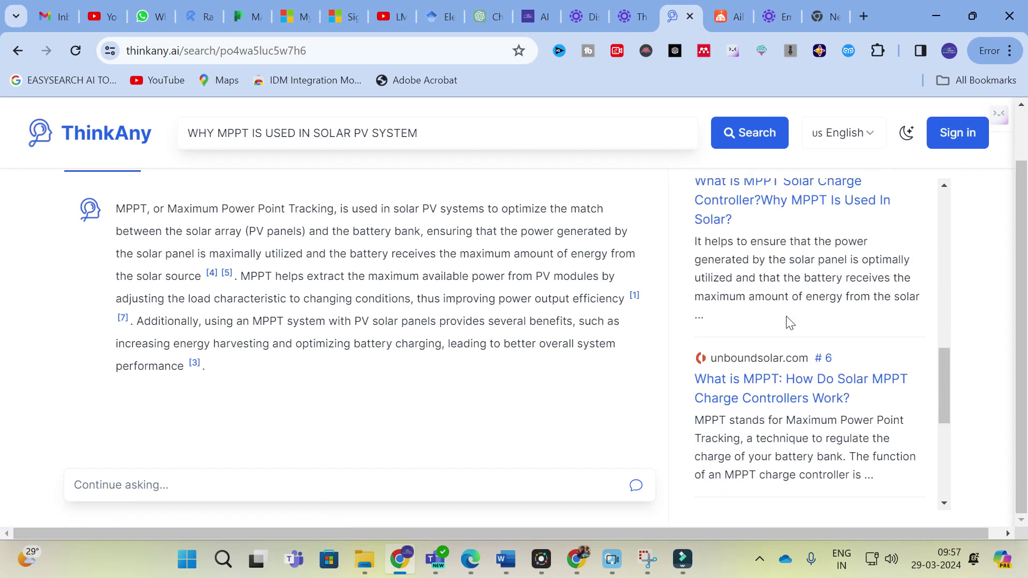
scroll(800, 346, up, 12)
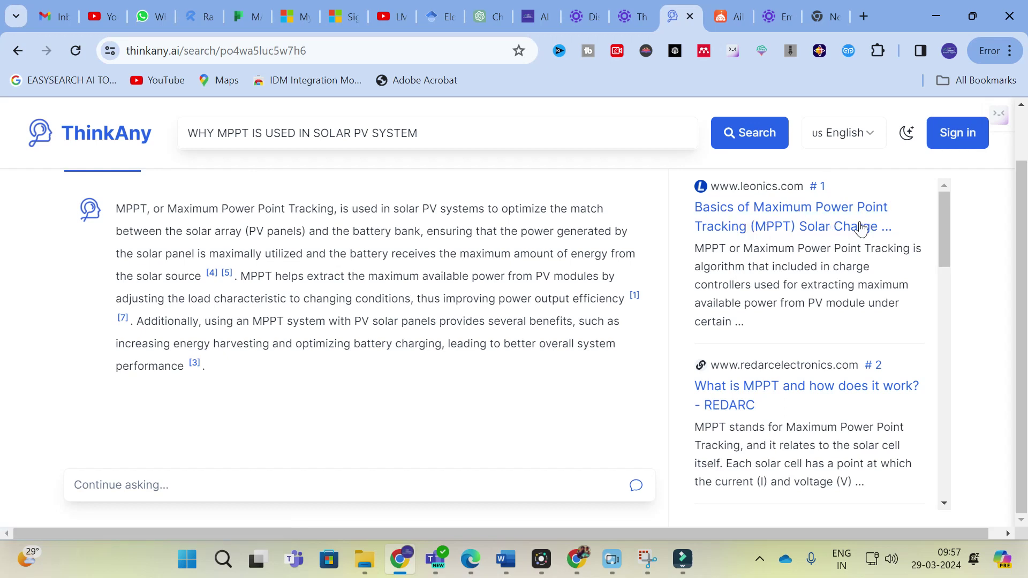
scroll(846, 276, down, 2)
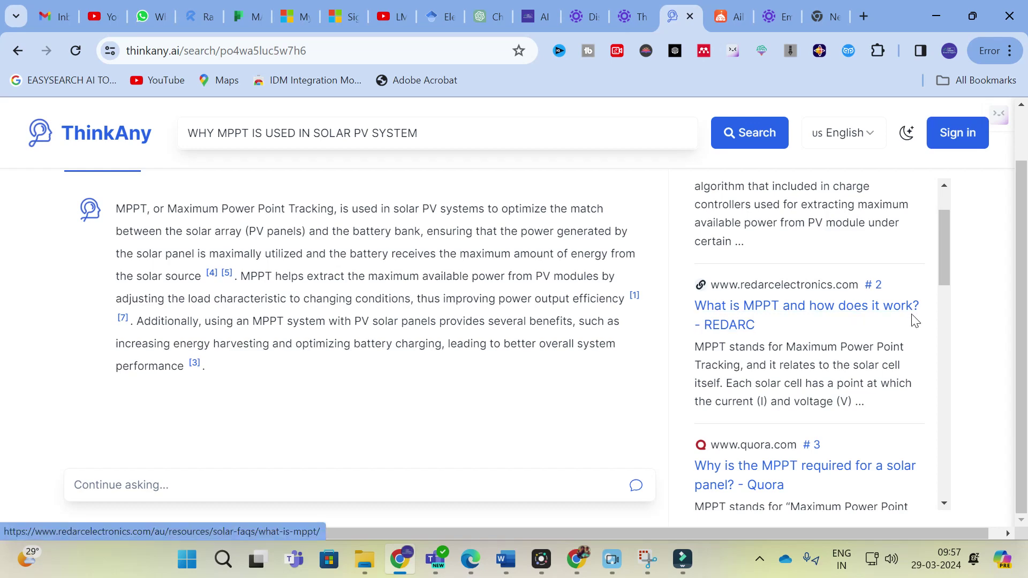
scroll(915, 320, down, 3)
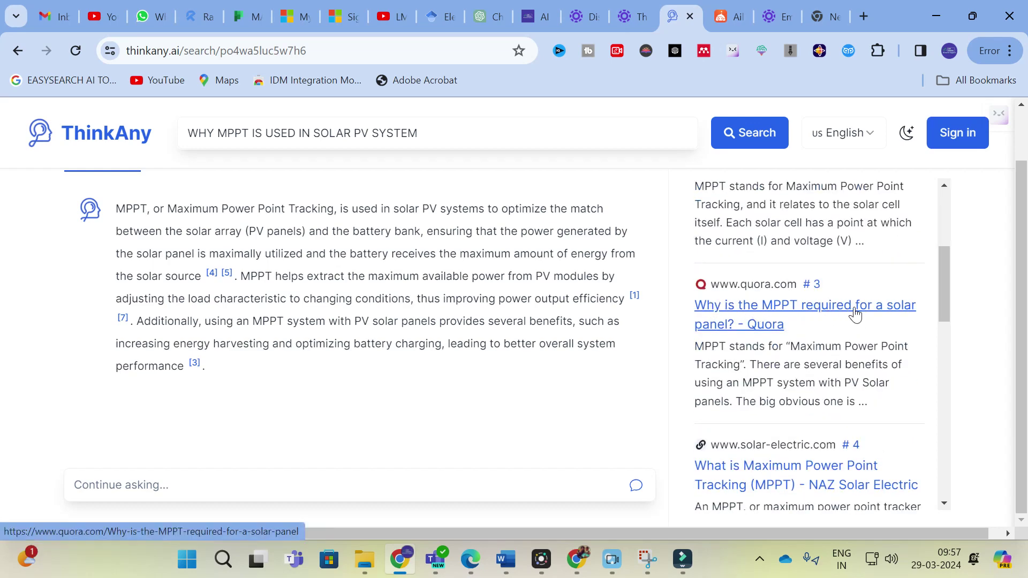
scroll(771, 346, down, 4)
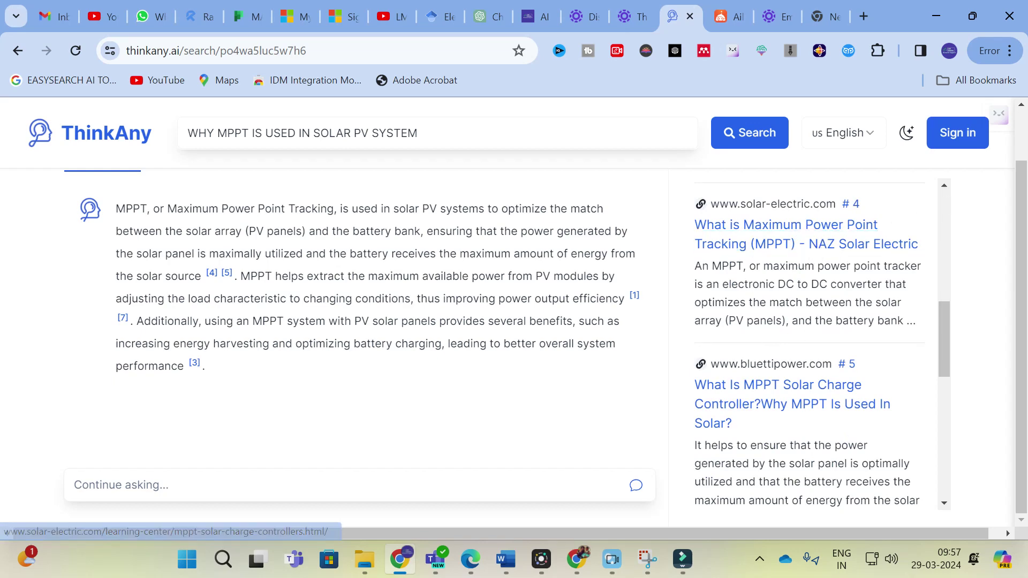
scroll(794, 353, down, 6)
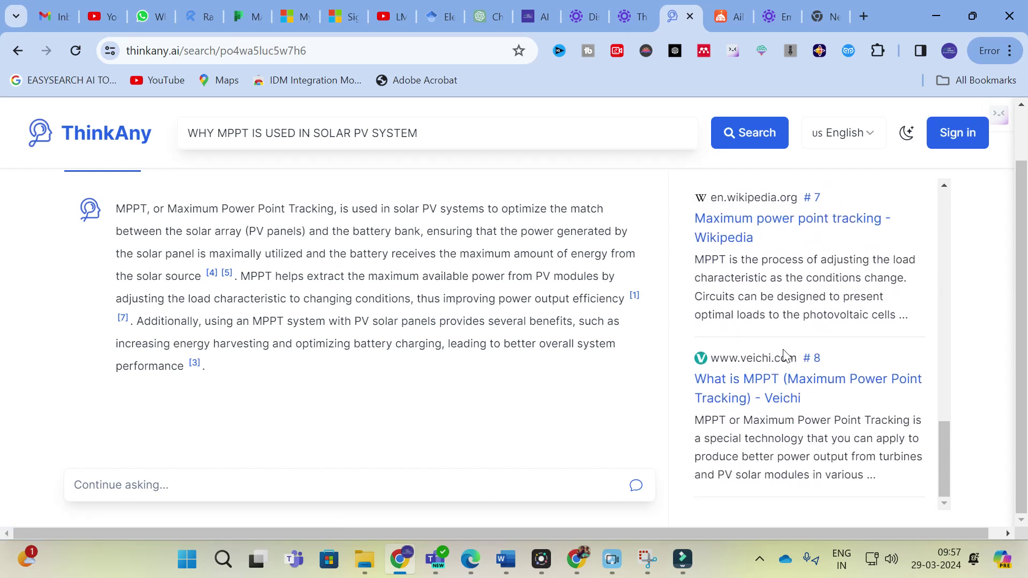
scroll(808, 344, up, 6)
scroll(796, 290, up, 5)
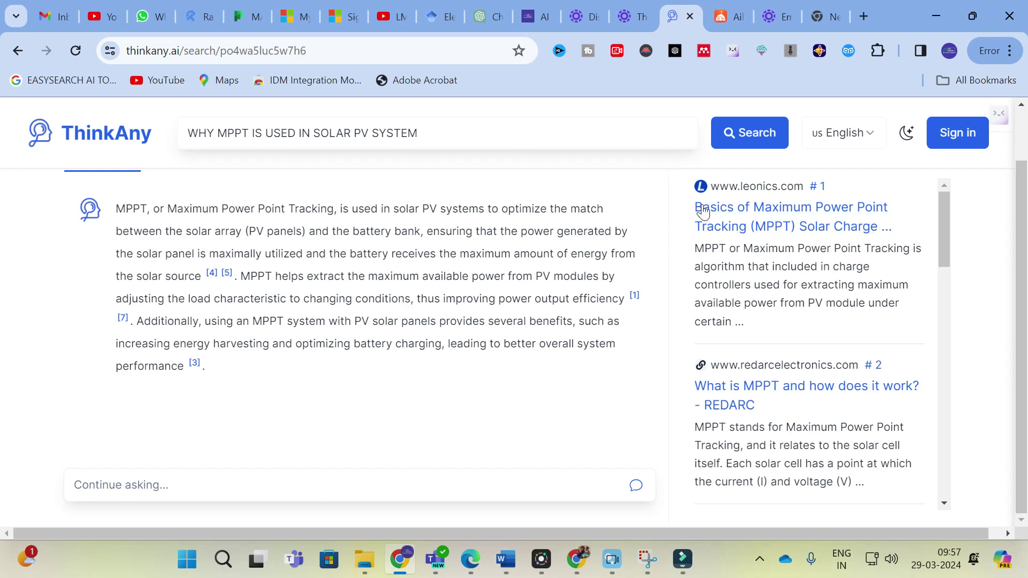
scroll(784, 464, down, 8)
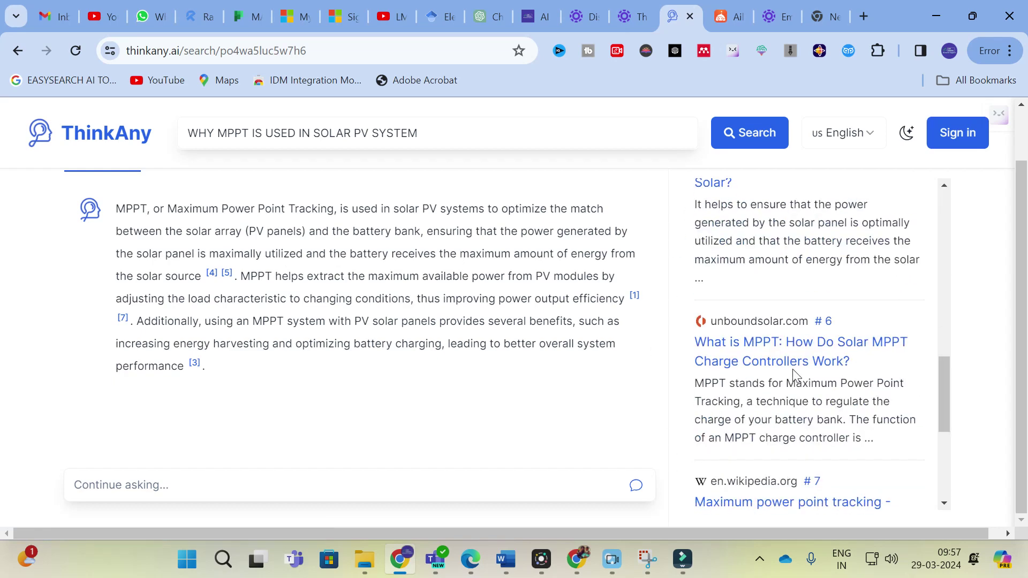
scroll(794, 374, down, 5)
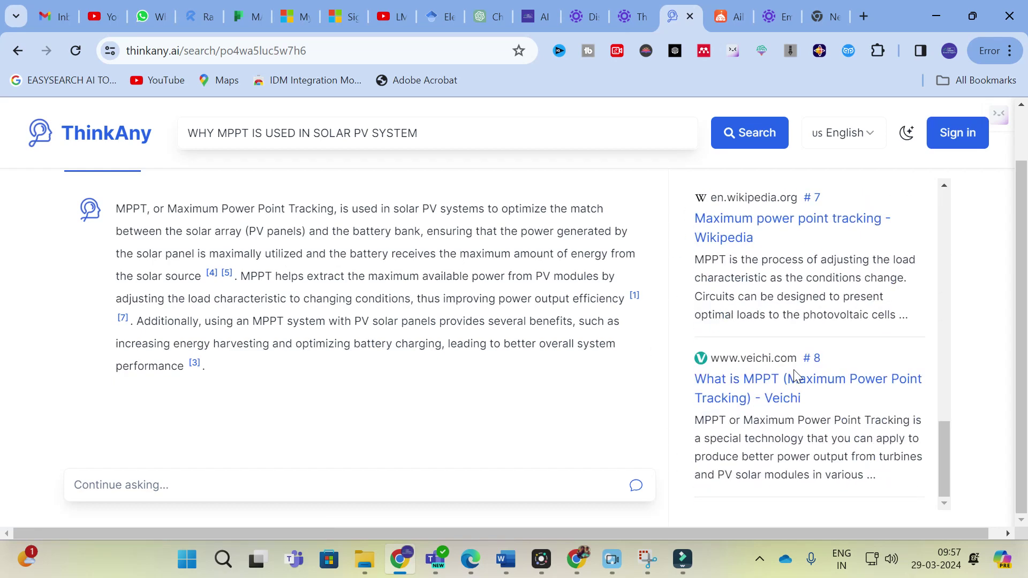
scroll(817, 343, up, 13)
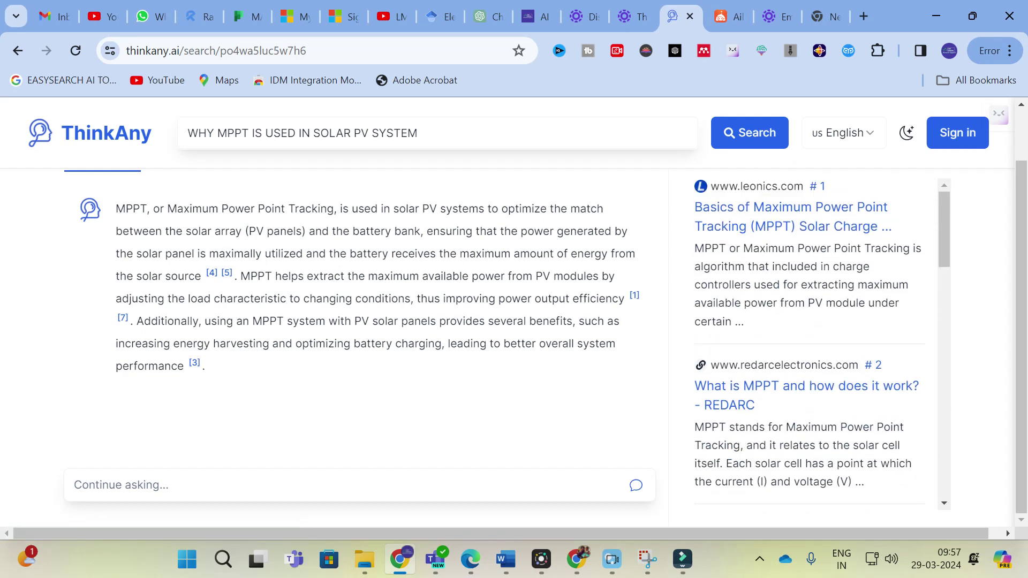
- Ask the follow-up 'WHAT ARE THE DIFFERENT TYPES OF MPPT METHODS'
mouse_move(637, 293)
click(143, 484)
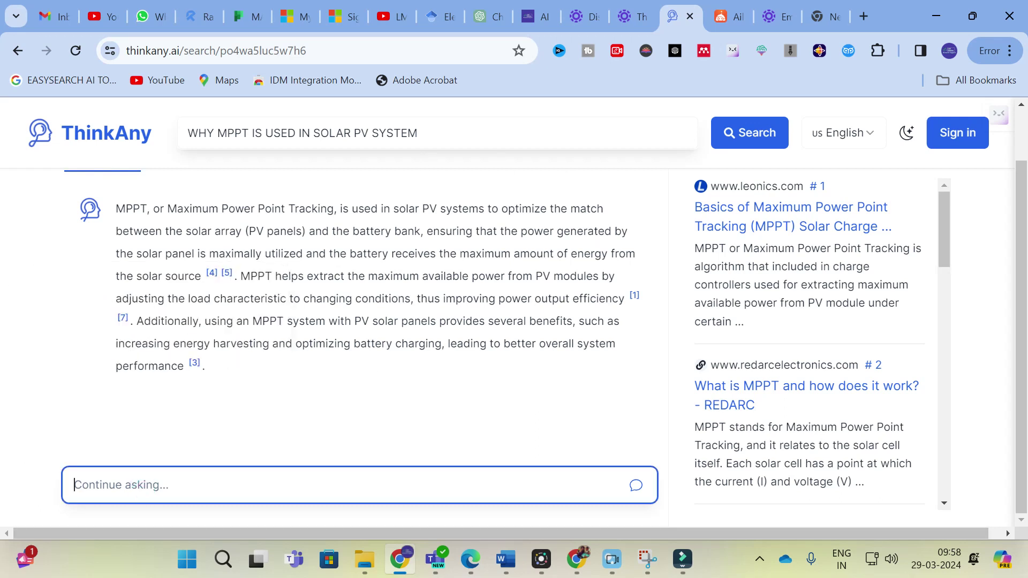
text(WHA)
text(T ARE THE DIFFERENT TYPES OF M)
text(PPT METH)
text(ODS)
key(Return)
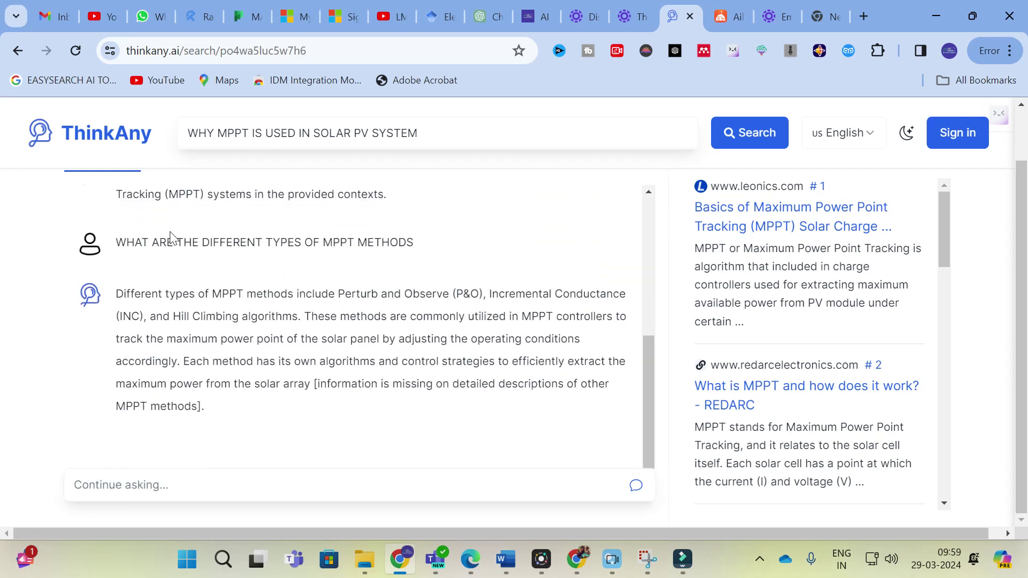
- Read through the answers on Perturb and Observe, Incremental Conductance and Hill Climbing
scroll(172, 236, up, 2)
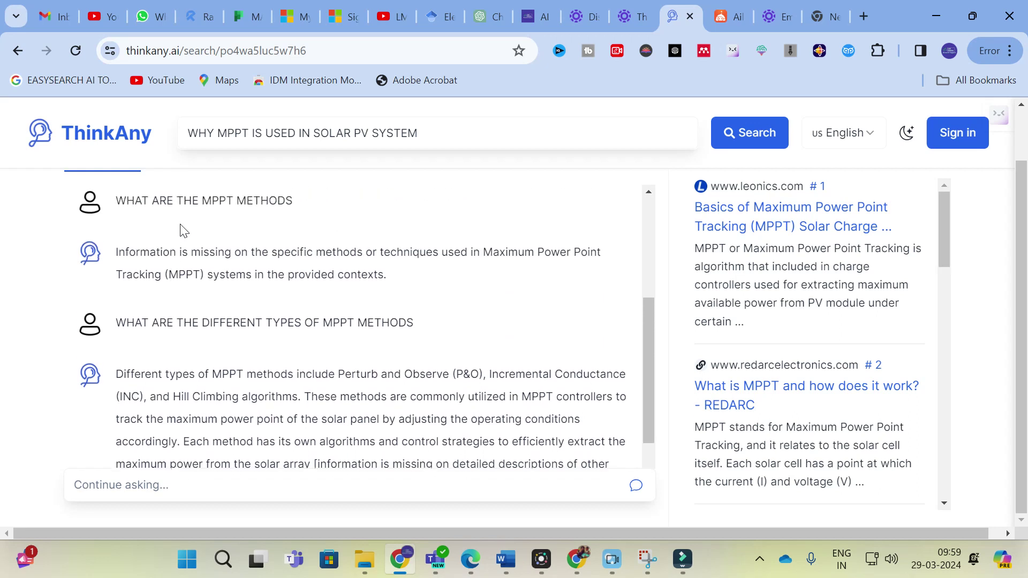
scroll(180, 230, down, 2)
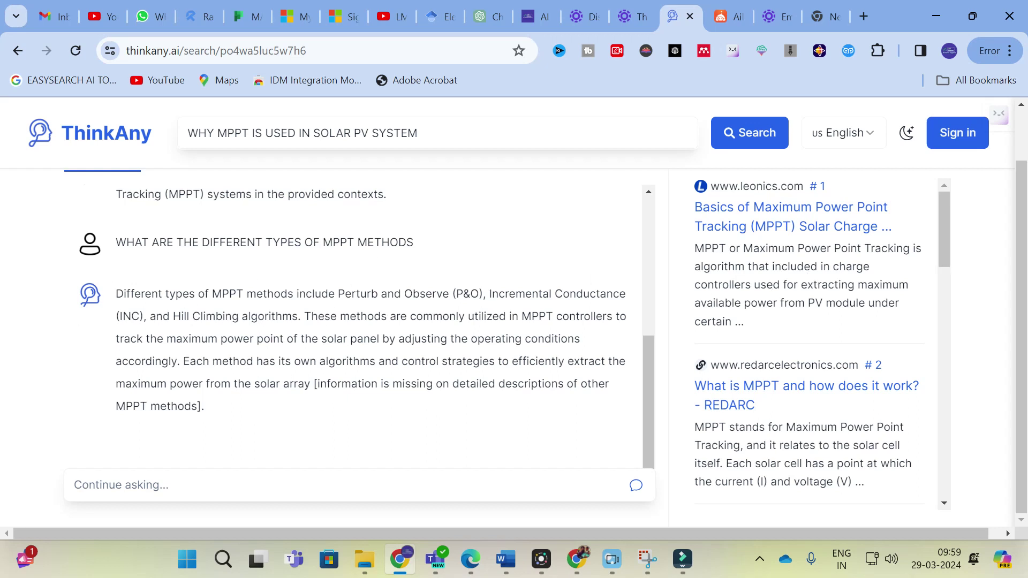
scroll(247, 406, up, 3)
scroll(141, 461, down, 3)
scroll(255, 298, up, 5)
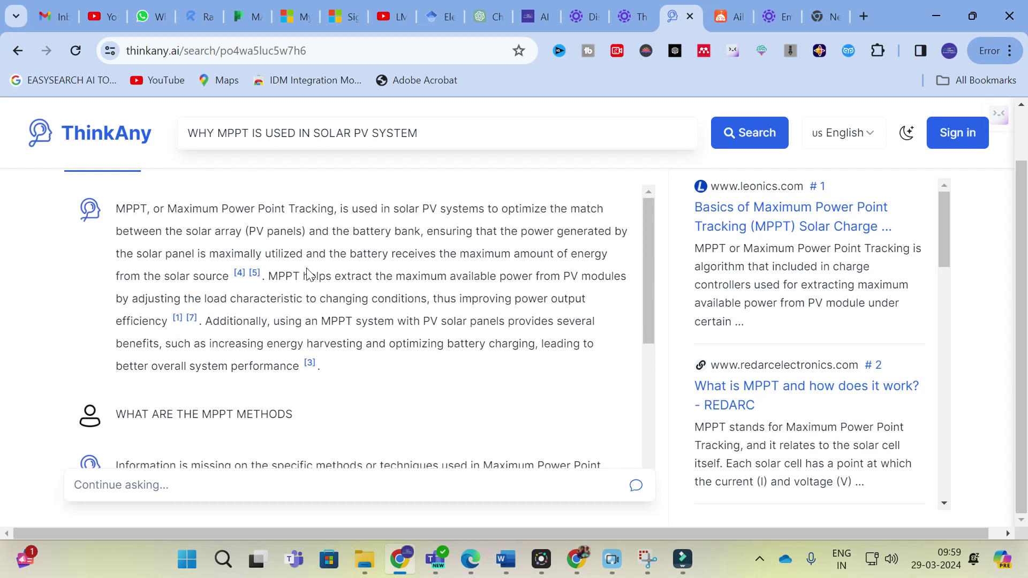
scroll(308, 274, up, 2)
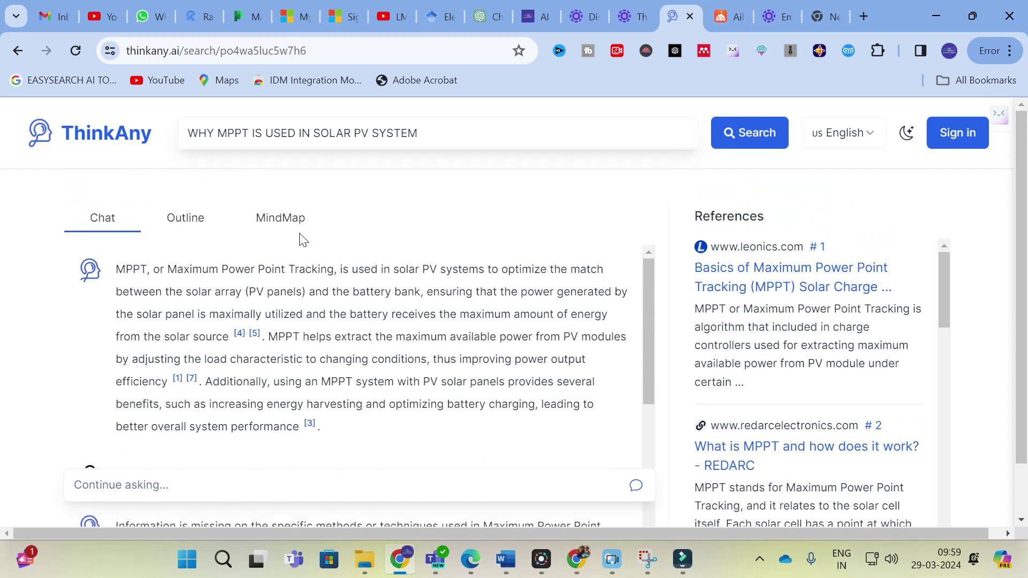
- Switch to the Outline view and read the 'MPPT in Solar PV System' sections
click(205, 224)
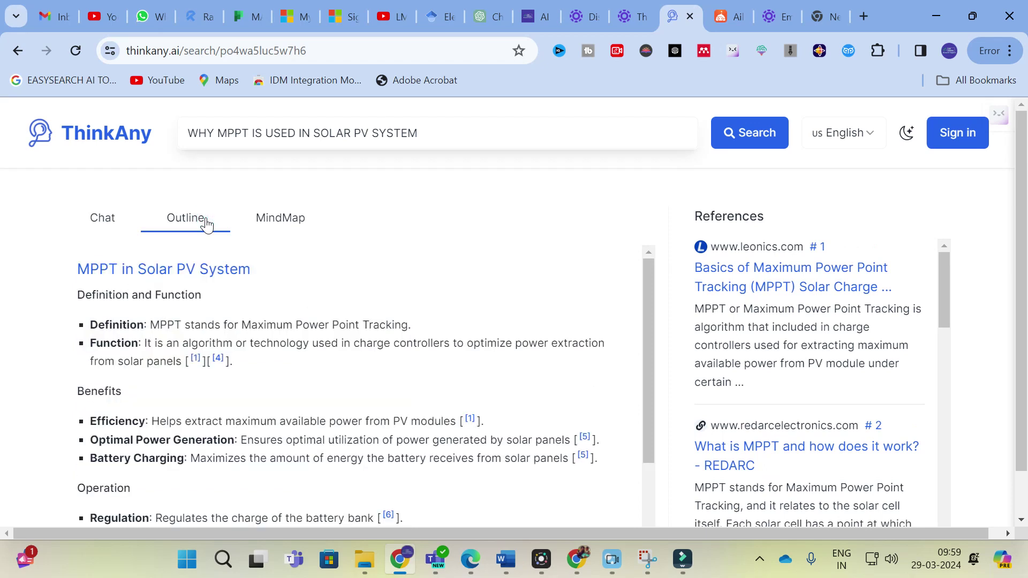
scroll(207, 225, down, 1)
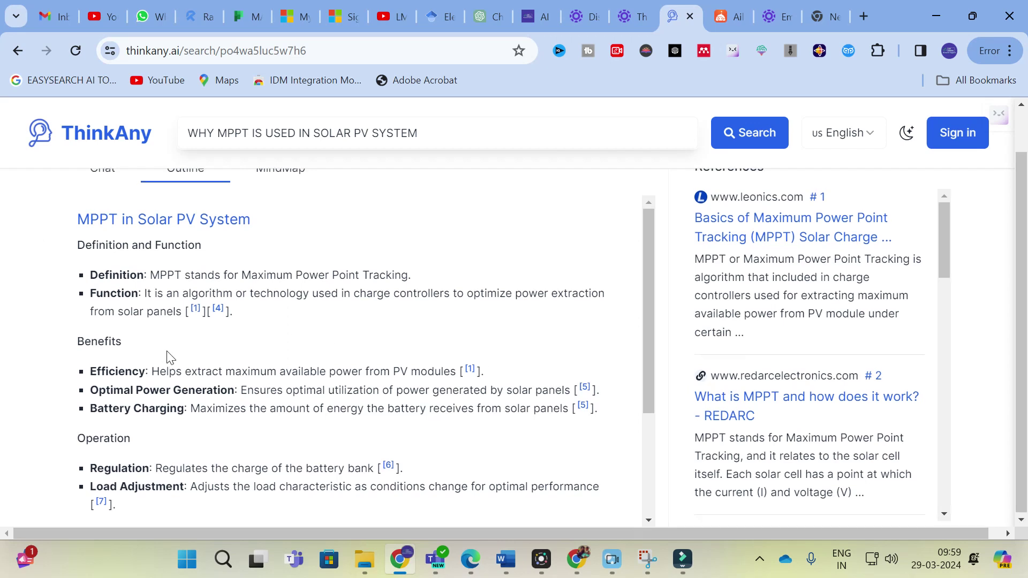
scroll(105, 322, up, 1)
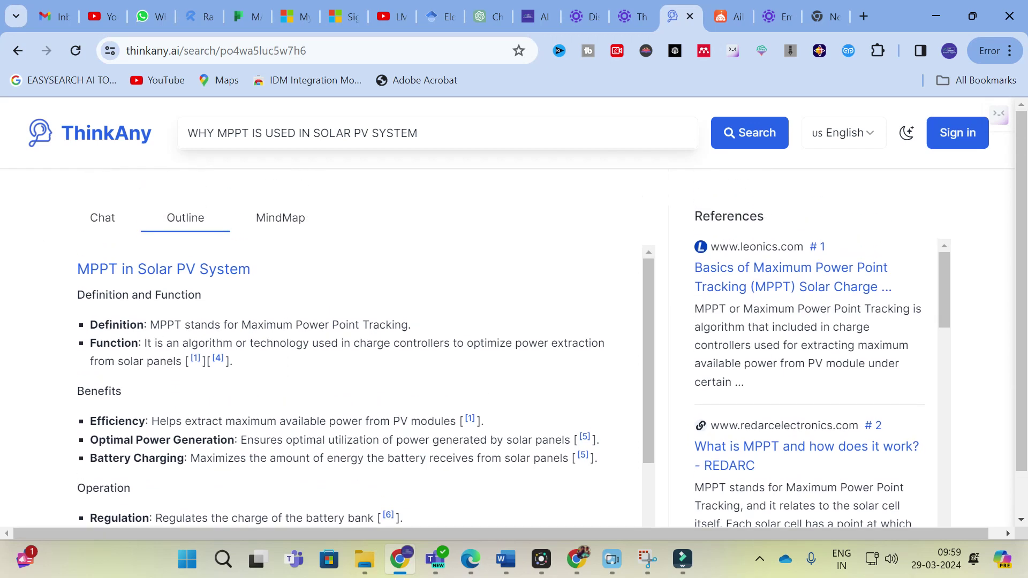
scroll(106, 333, down, 2)
scroll(98, 429, down, 3)
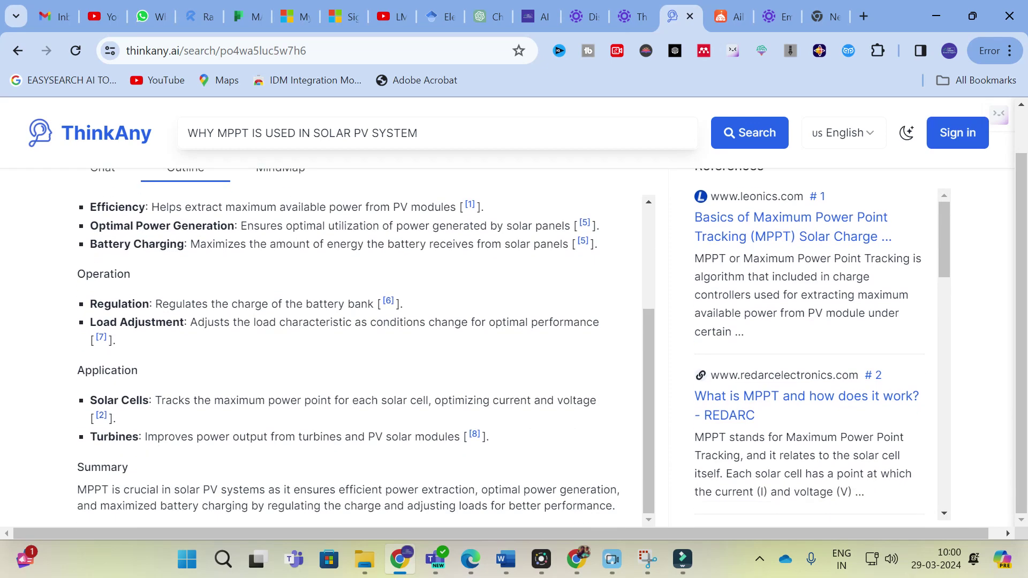
scroll(364, 354, up, 3)
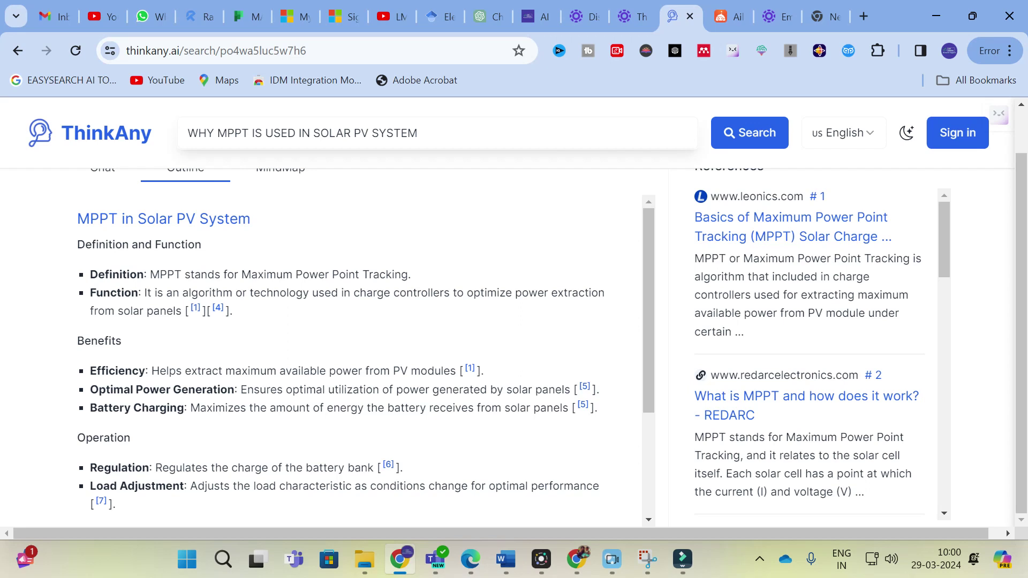
scroll(343, 353, down, 2)
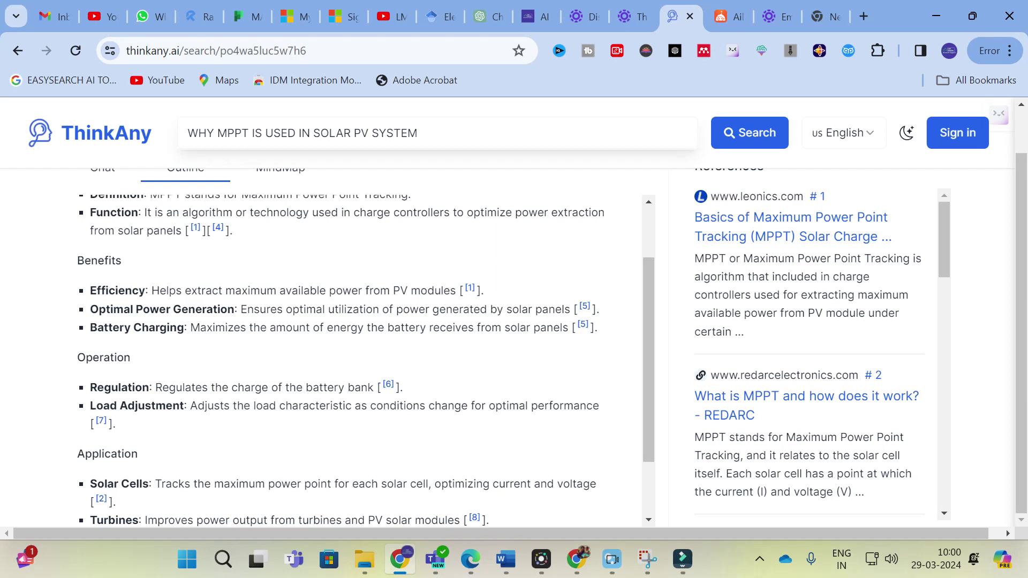
scroll(366, 360, down, 2)
scroll(366, 361, up, 4)
scroll(336, 333, up, 1)
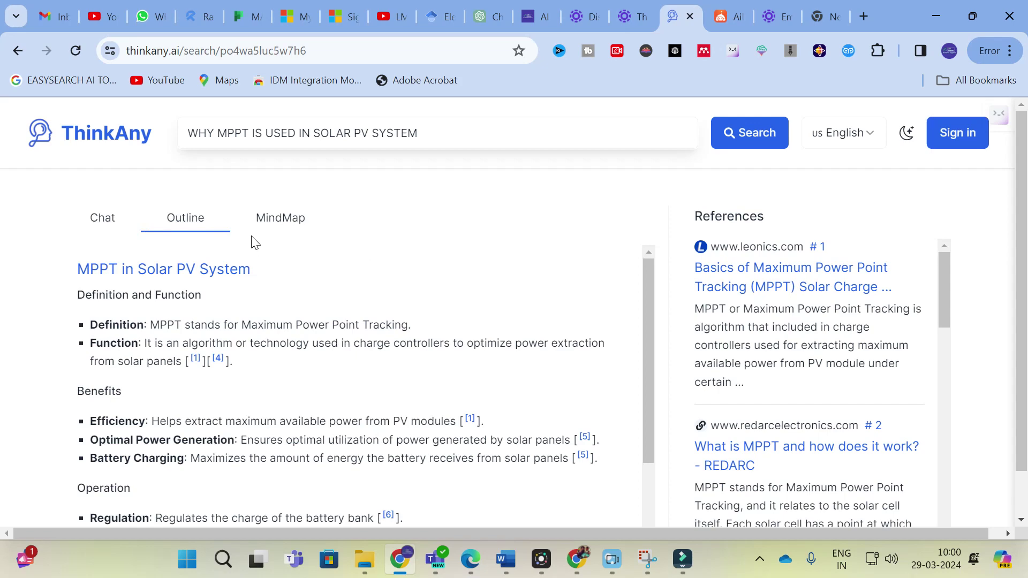
- Switch to the MindMap view and explore its Applications and Summary branches
click(272, 224)
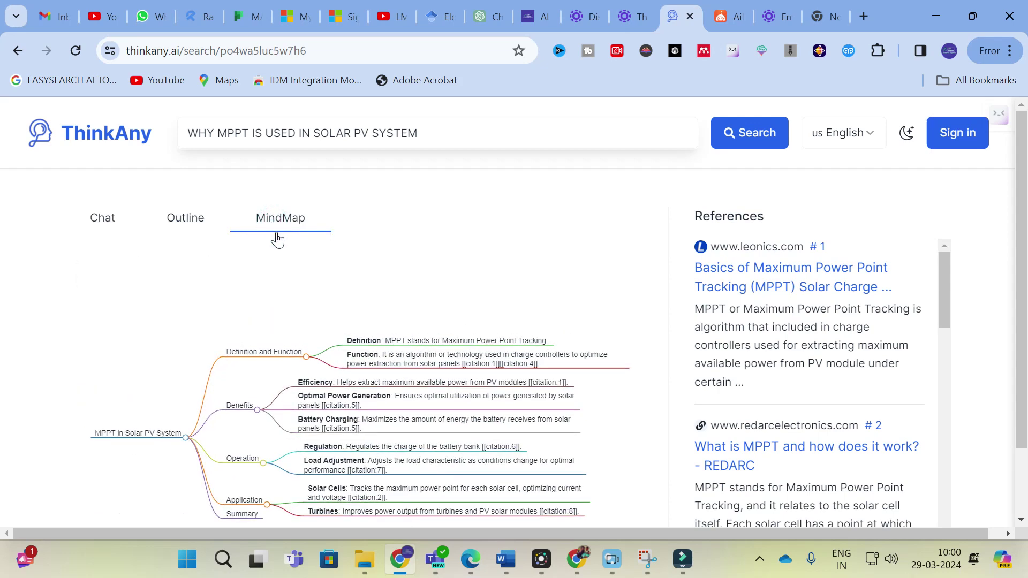
scroll(276, 238, down, 2)
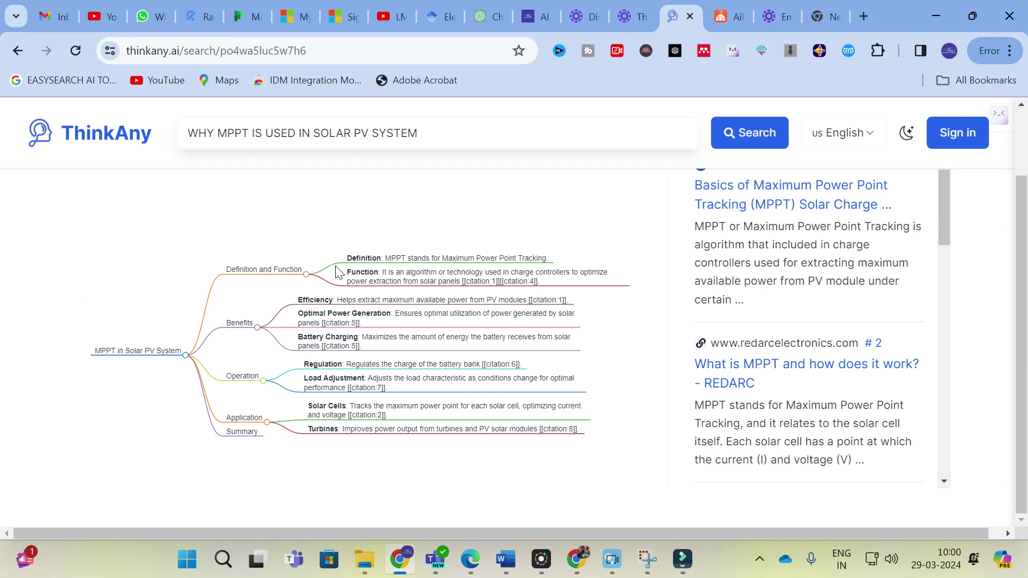
scroll(338, 273, up, 2)
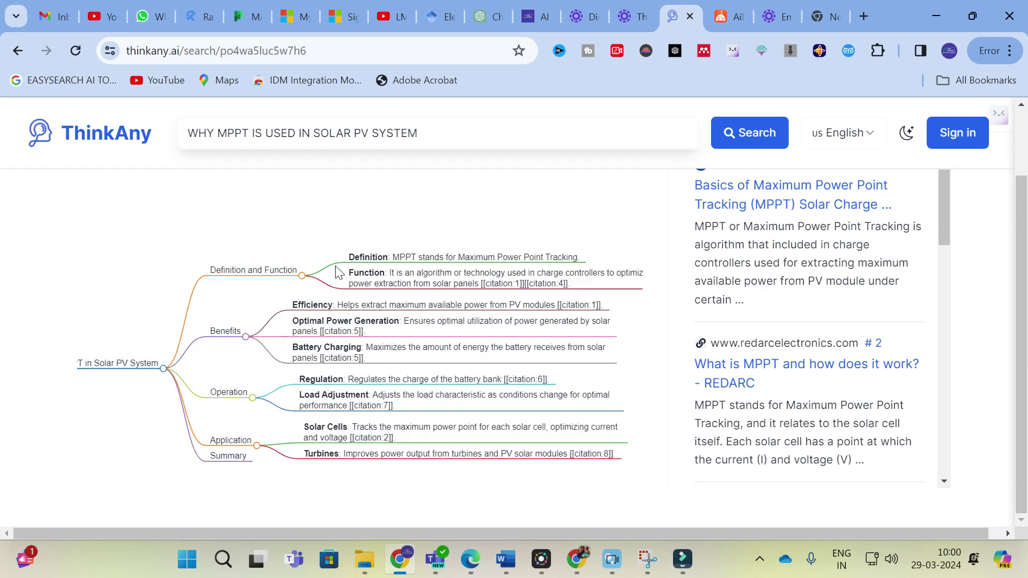
scroll(338, 273, down, 1)
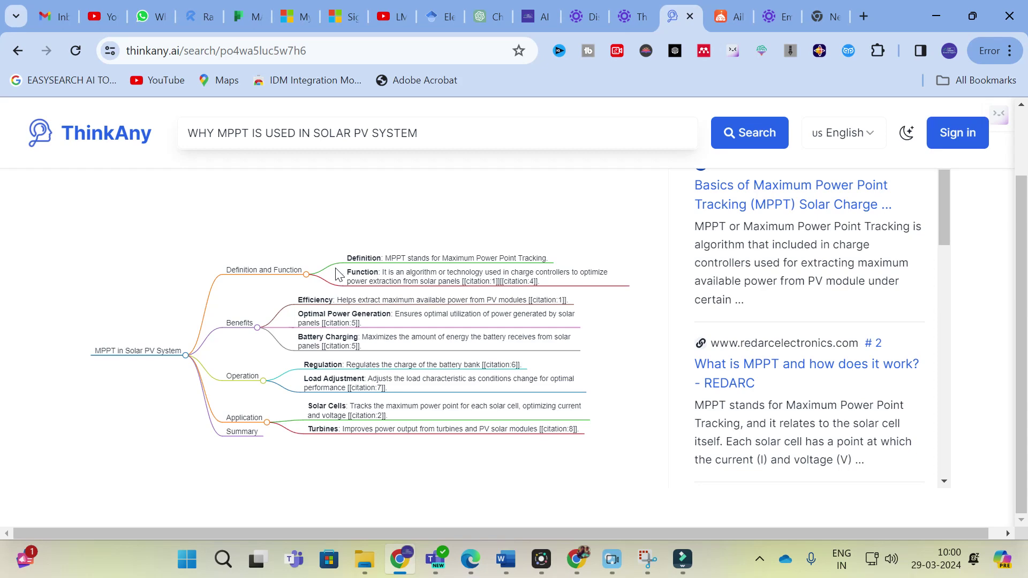
scroll(304, 304, down, 1)
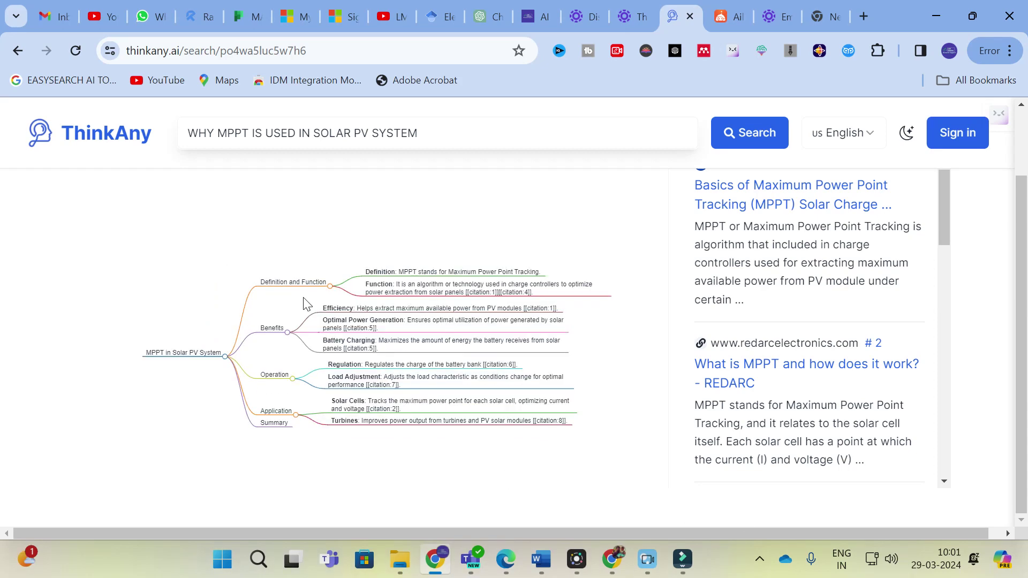